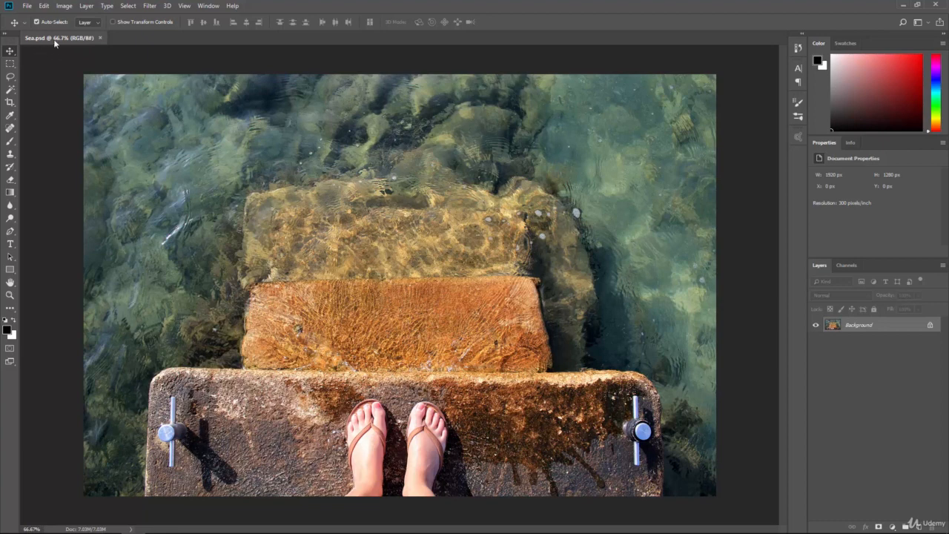
Step: Open the Levels adjustment for the Background layer and move its dialog clear of the steps in the photo
{"action": "left_click", "coordinate": [65, 6]}
{"action": "mouse_move", "coordinate": [77, 33]}
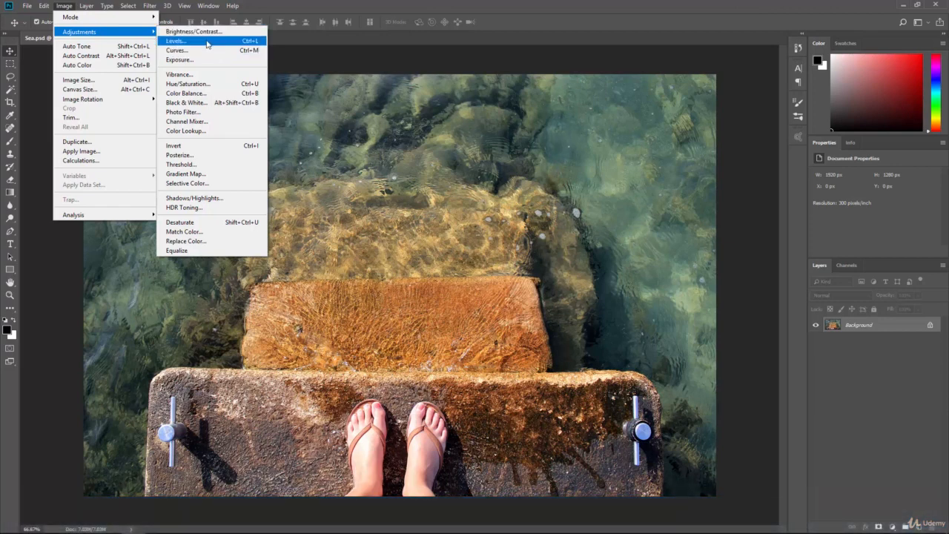
{"action": "left_click", "coordinate": [208, 43]}
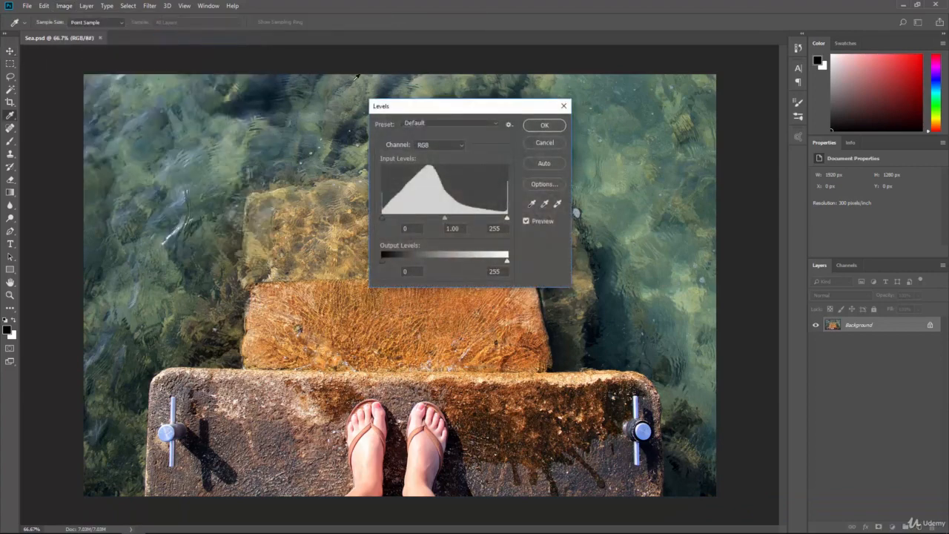
{"action": "left_click_drag", "start_coordinate": [437, 108], "coordinate": [621, 70]}
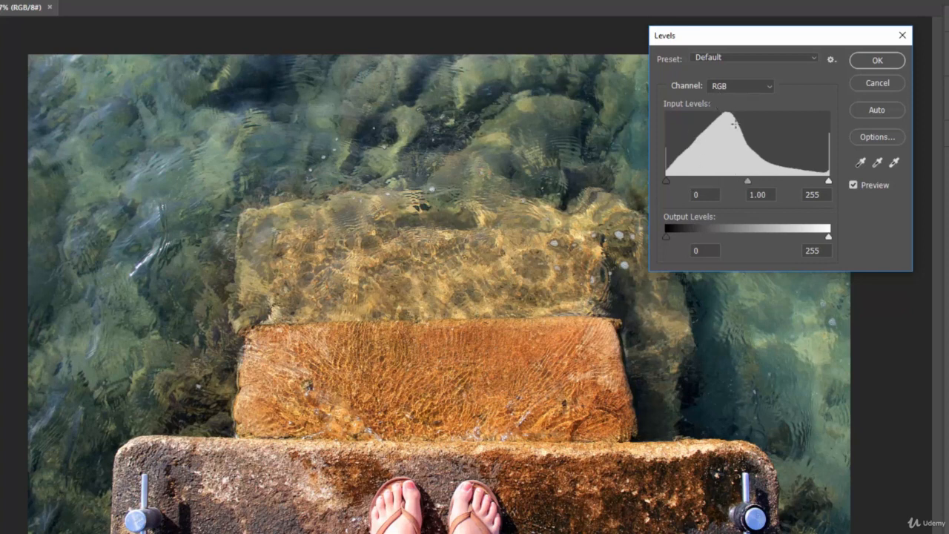
Step: Examine the Red, Green and Blue channel histograms one after another and return to the RGB channel
{"action": "left_click", "coordinate": [750, 80]}
{"action": "left_click", "coordinate": [737, 107]}
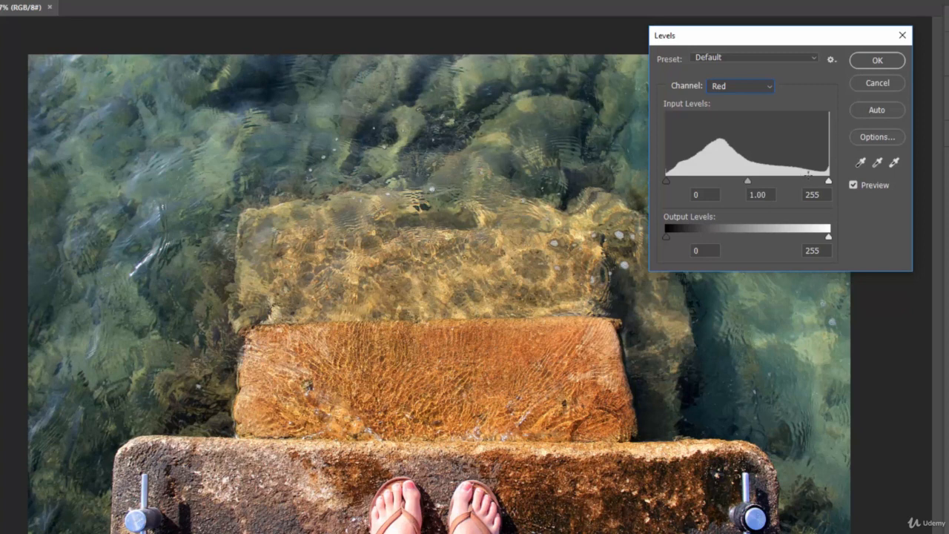
{"action": "left_click", "coordinate": [744, 88]}
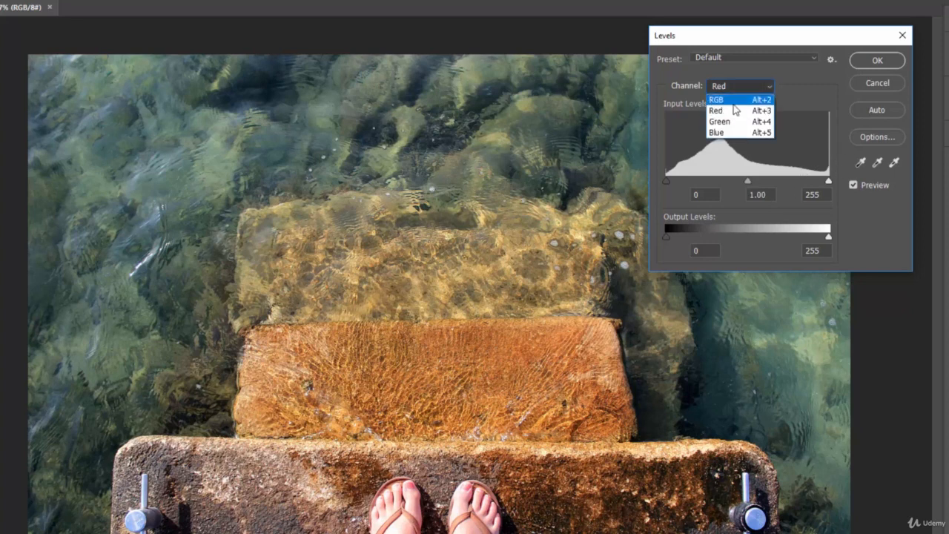
{"action": "left_click", "coordinate": [729, 119]}
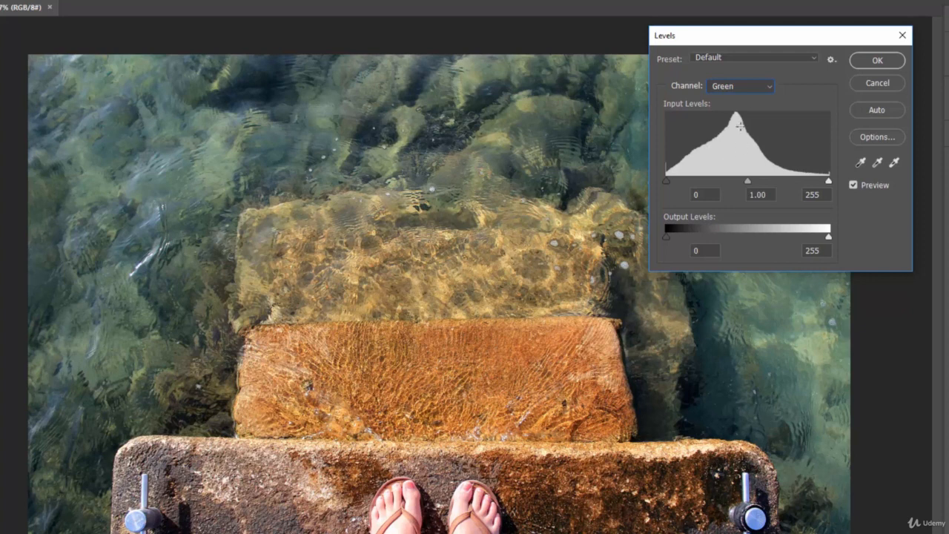
{"action": "left_click", "coordinate": [750, 86]}
{"action": "left_click", "coordinate": [727, 132]}
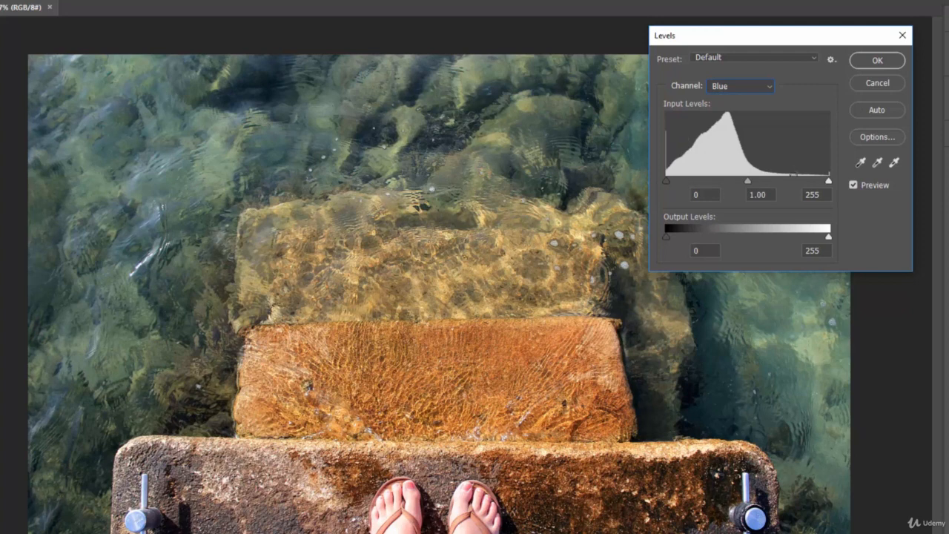
{"action": "left_click", "coordinate": [746, 89]}
{"action": "left_click", "coordinate": [742, 97]}
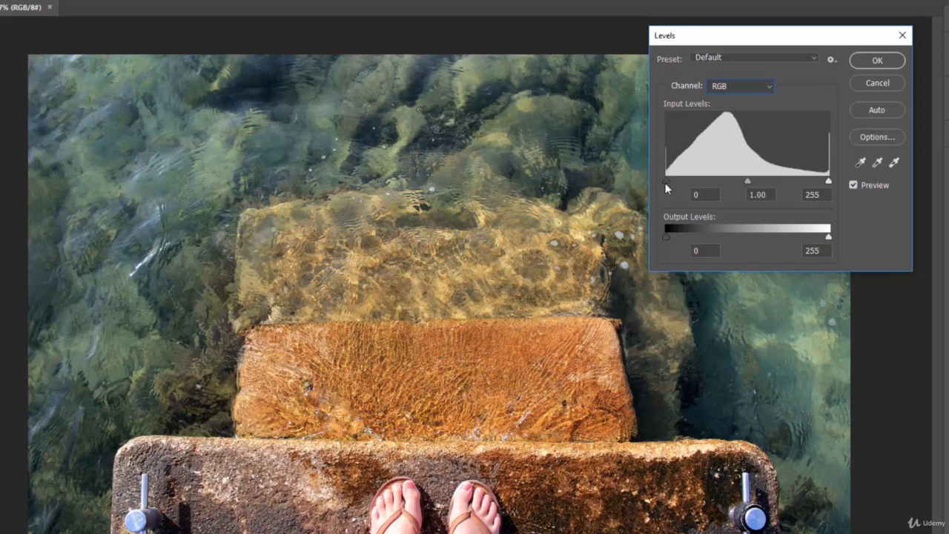
Step: Try raising the RGB channel's shadow input level to 23 and restore it to 0
{"action": "left_click_drag", "start_coordinate": [667, 183], "coordinate": [676, 182]}
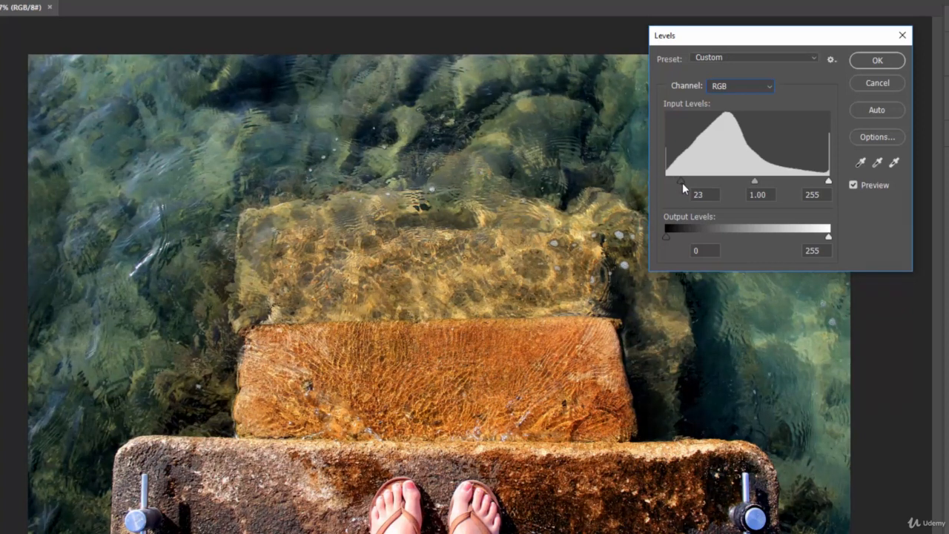
{"action": "key", "text": "Tab"}
{"action": "key", "text": "ctrl+z"}
Step: Try a shadow input level of 37 and a highlight input level of 187 on the Green channel, restoring each one
{"action": "left_click", "coordinate": [741, 86]}
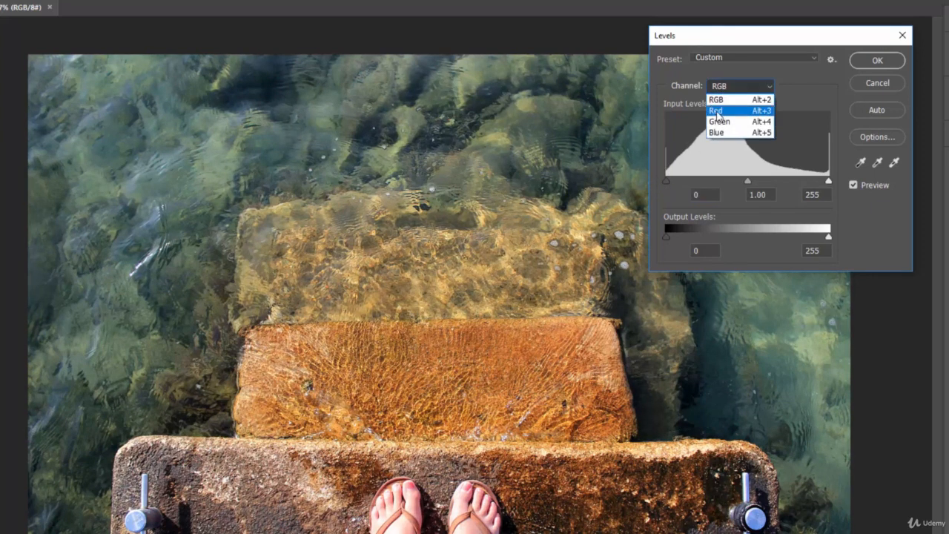
{"action": "left_click", "coordinate": [723, 111]}
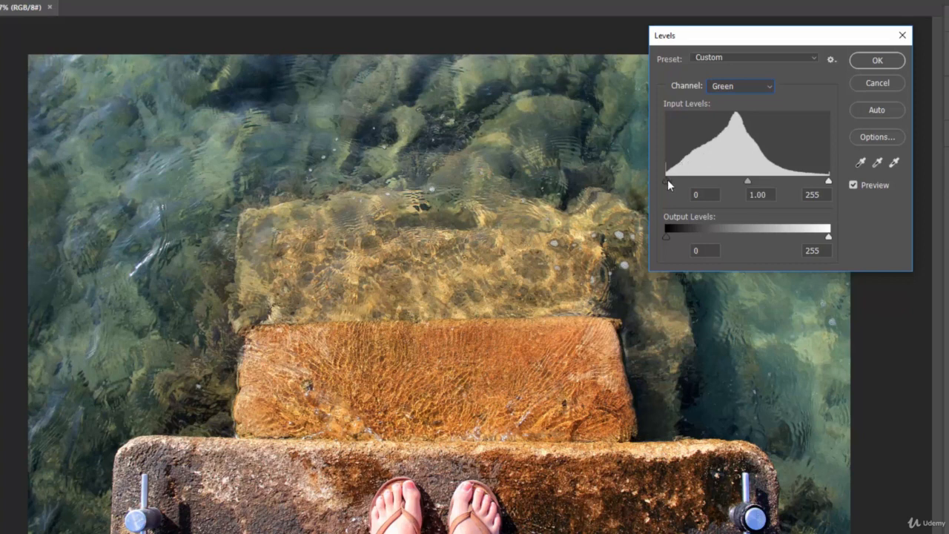
{"action": "left_click_drag", "start_coordinate": [668, 180], "coordinate": [690, 182]}
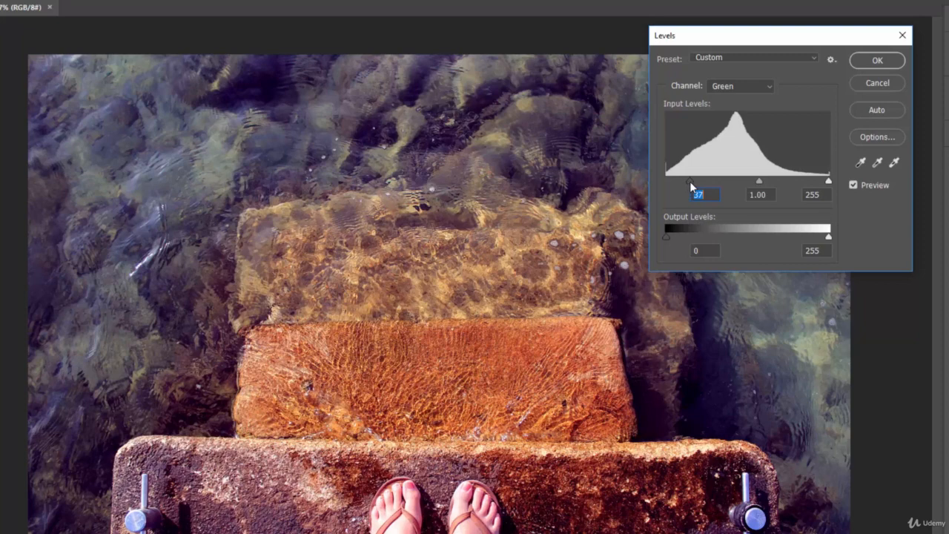
{"action": "left_click_drag", "start_coordinate": [691, 180], "coordinate": [663, 178]}
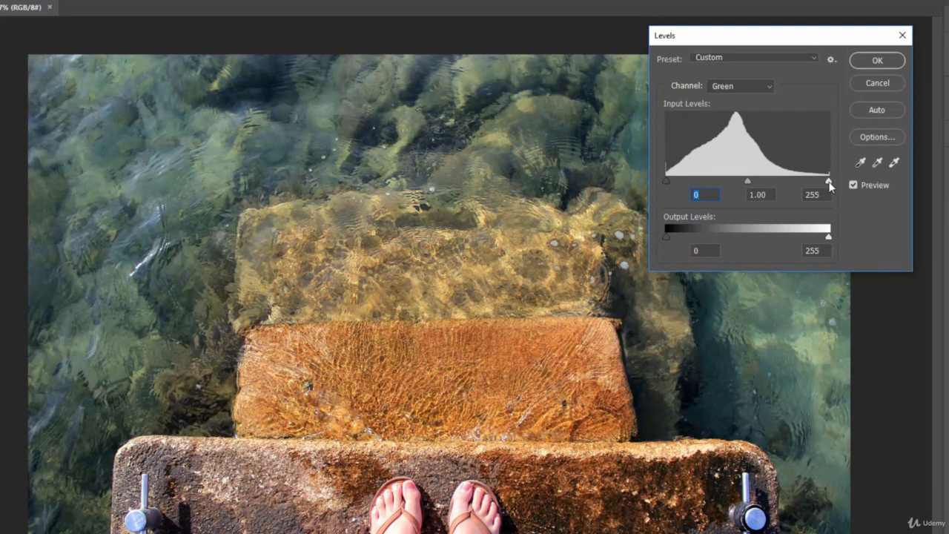
{"action": "left_click_drag", "start_coordinate": [830, 184], "coordinate": [786, 184]}
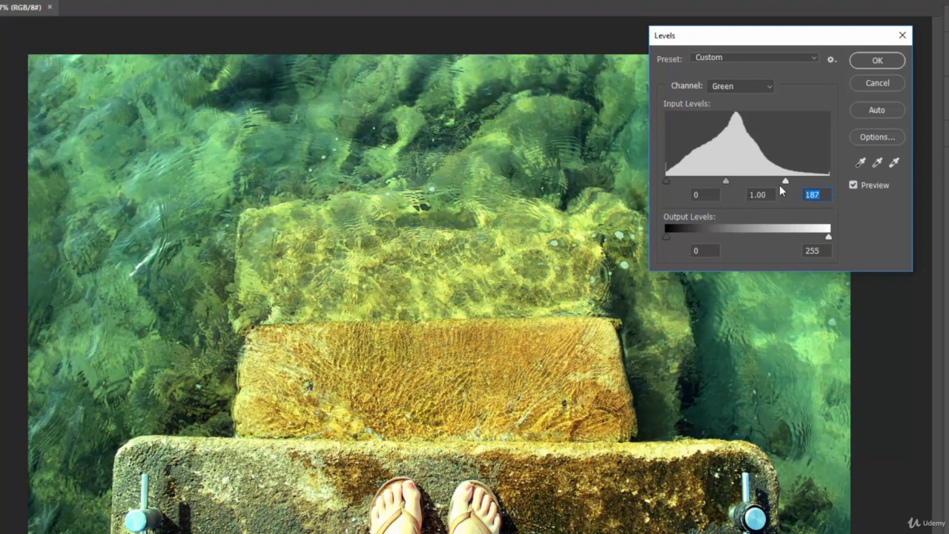
{"action": "left_click_drag", "start_coordinate": [786, 186], "coordinate": [834, 183]}
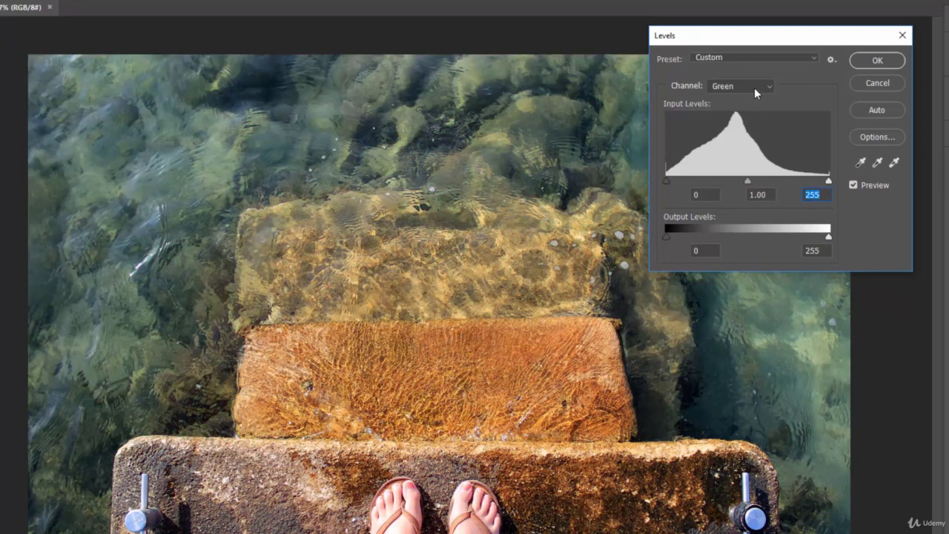
Step: Try the RGB channel's shadow input at 93, a lower highlight input and shifted midtones, restoring 0, 1.00 and 255
{"action": "left_click", "coordinate": [755, 87]}
{"action": "left_click", "coordinate": [721, 97]}
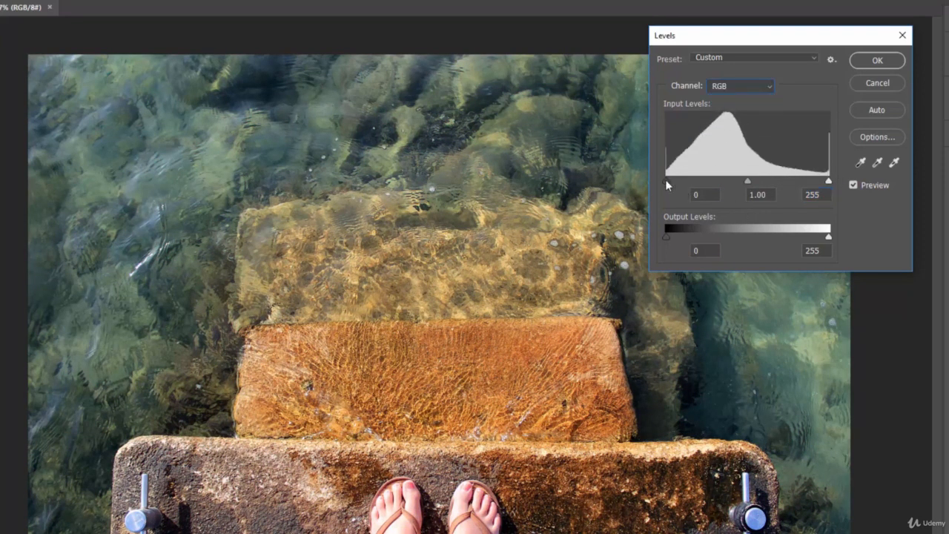
{"action": "left_click_drag", "start_coordinate": [666, 182], "coordinate": [726, 192]}
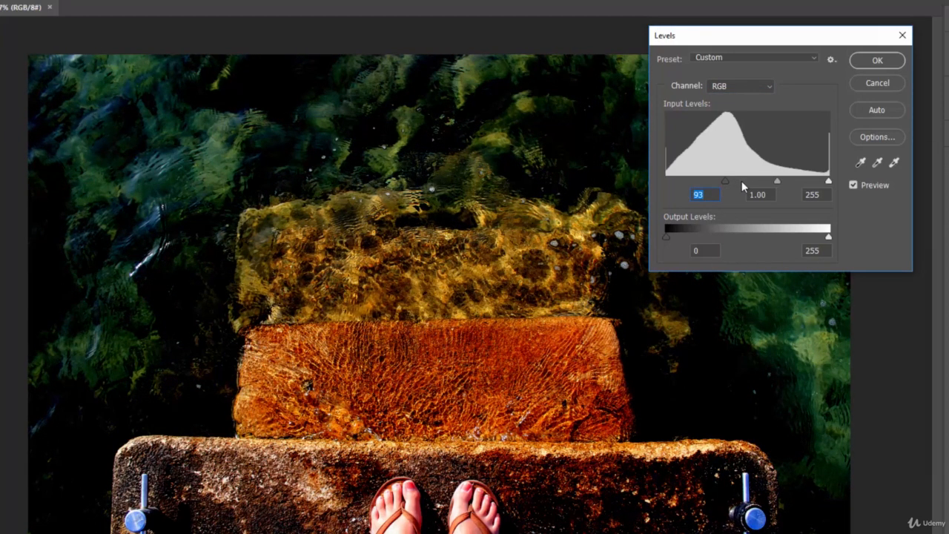
{"action": "left_click_drag", "start_coordinate": [721, 182], "coordinate": [663, 181]}
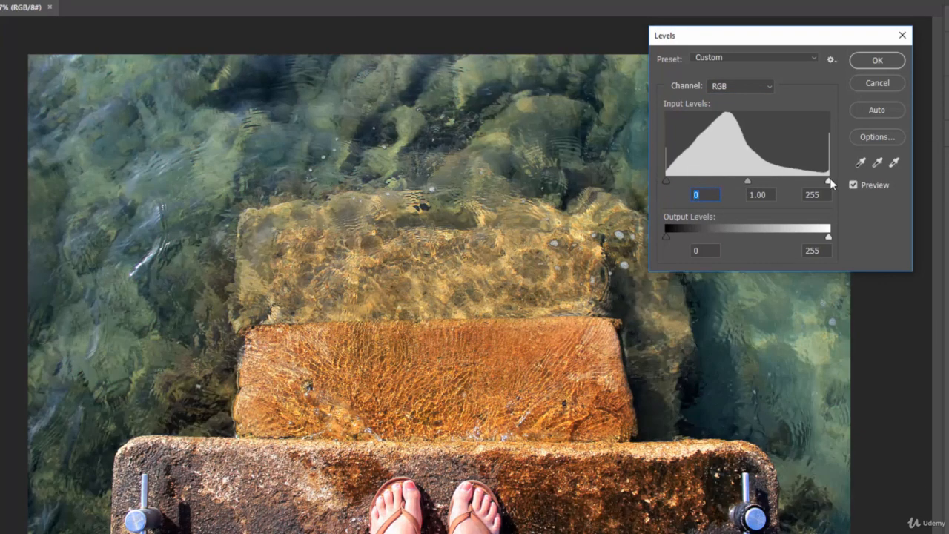
{"action": "left_click_drag", "start_coordinate": [829, 180], "coordinate": [778, 181]}
{"action": "left_click_drag", "start_coordinate": [769, 183], "coordinate": [828, 178]}
{"action": "mouse_move", "coordinate": [749, 183]}
{"action": "left_mouse_down"}
{"action": "mouse_move", "coordinate": [712, 185]}
{"action": "mouse_move", "coordinate": [792, 180]}
{"action": "mouse_move", "coordinate": [705, 182]}
{"action": "mouse_move", "coordinate": [744, 177]}
{"action": "left_mouse_up"}
{"action": "key", "text": "shift+Tab"}
Step: Try raising the RGB black output level to 36, test the other output and input limits, and restore 0 and 255
{"action": "mouse_move", "coordinate": [668, 241]}
{"action": "left_mouse_down"}
{"action": "mouse_move", "coordinate": [818, 249]}
{"action": "mouse_move", "coordinate": [665, 239]}
{"action": "left_mouse_up"}
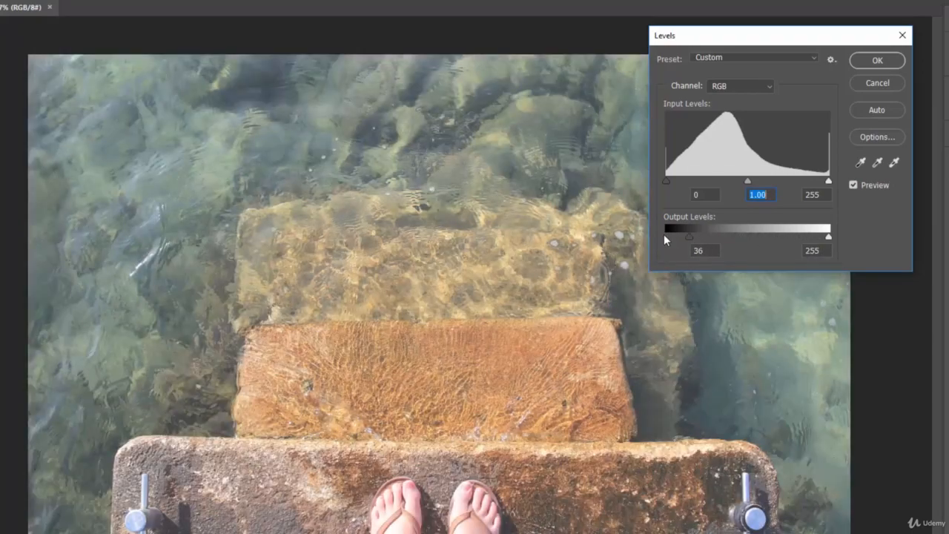
{"action": "mouse_move", "coordinate": [829, 182]}
{"action": "left_mouse_down"}
{"action": "mouse_move", "coordinate": [676, 177]}
{"action": "mouse_move", "coordinate": [838, 182]}
{"action": "left_mouse_up"}
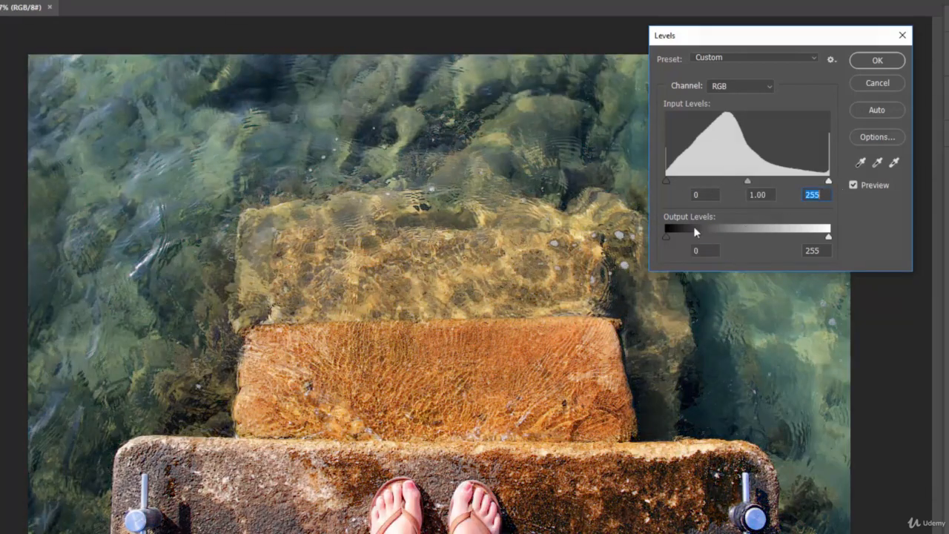
{"action": "mouse_move", "coordinate": [666, 237]}
{"action": "left_mouse_down"}
{"action": "mouse_move", "coordinate": [720, 239]}
{"action": "mouse_move", "coordinate": [667, 236]}
{"action": "left_mouse_up"}
{"action": "mouse_move", "coordinate": [829, 236]}
{"action": "left_mouse_down"}
{"action": "mouse_move", "coordinate": [674, 238]}
{"action": "mouse_move", "coordinate": [844, 235]}
{"action": "left_mouse_up"}
{"action": "left_click_drag", "start_coordinate": [673, 181], "coordinate": [653, 174]}
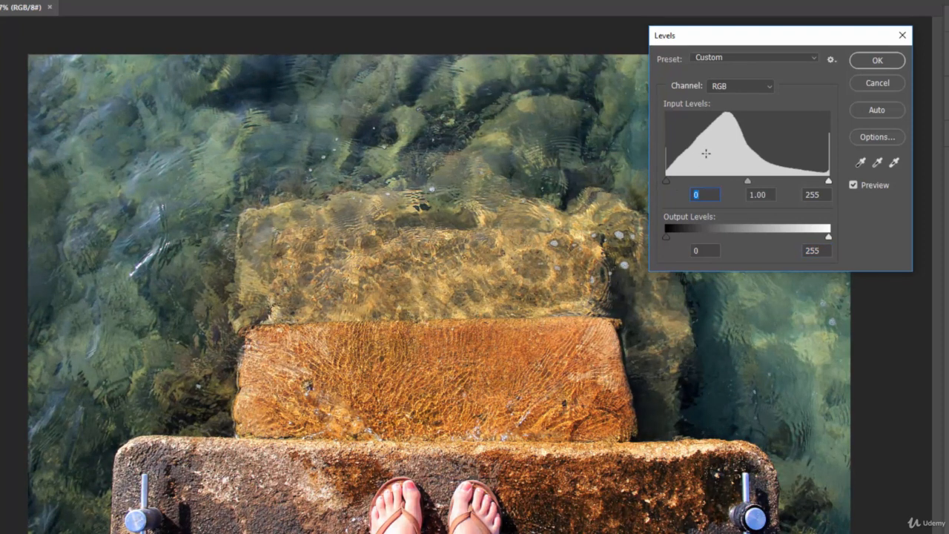
Step: Try the Levels presets Darker and Increase Contrast 1, 2 and 3 in turn, and go back to Default
{"action": "left_click", "coordinate": [716, 58]}
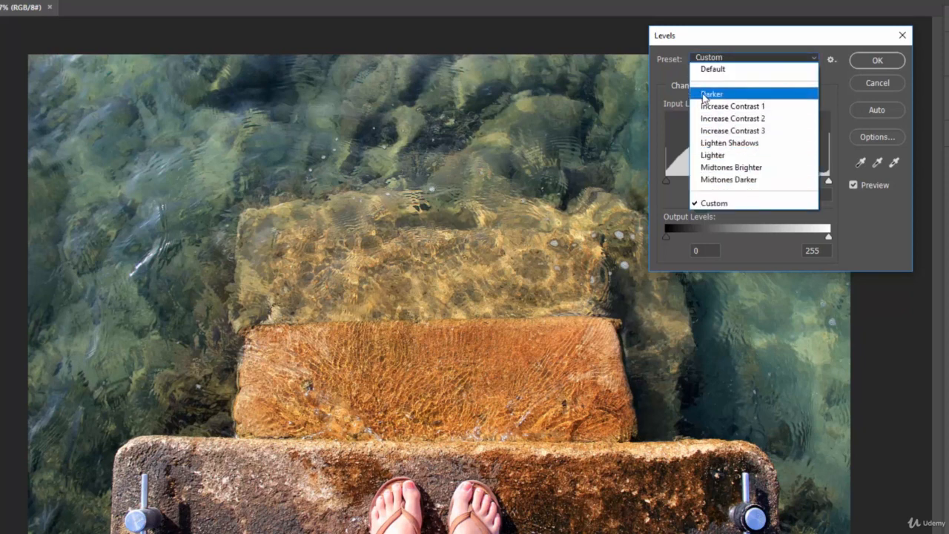
{"action": "left_click", "coordinate": [711, 94]}
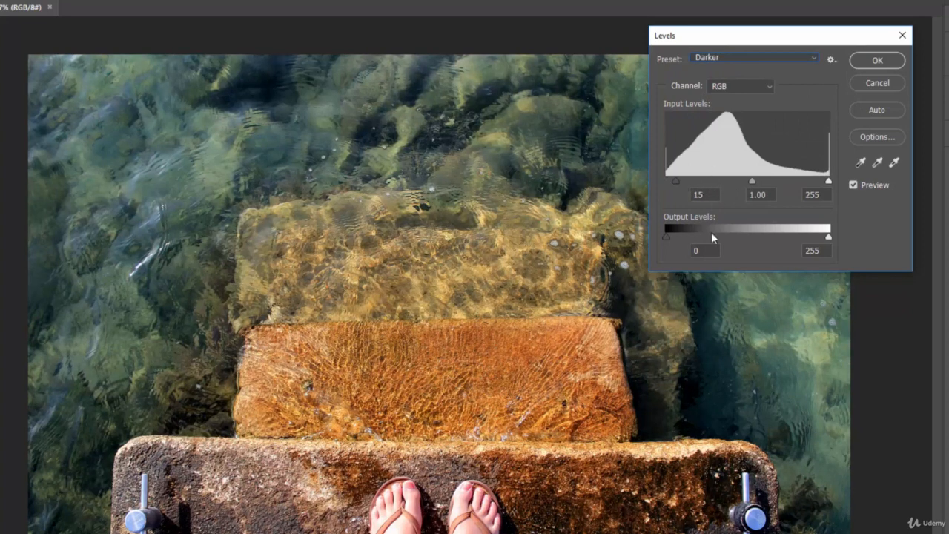
{"action": "left_click", "coordinate": [721, 57]}
{"action": "left_click", "coordinate": [717, 104]}
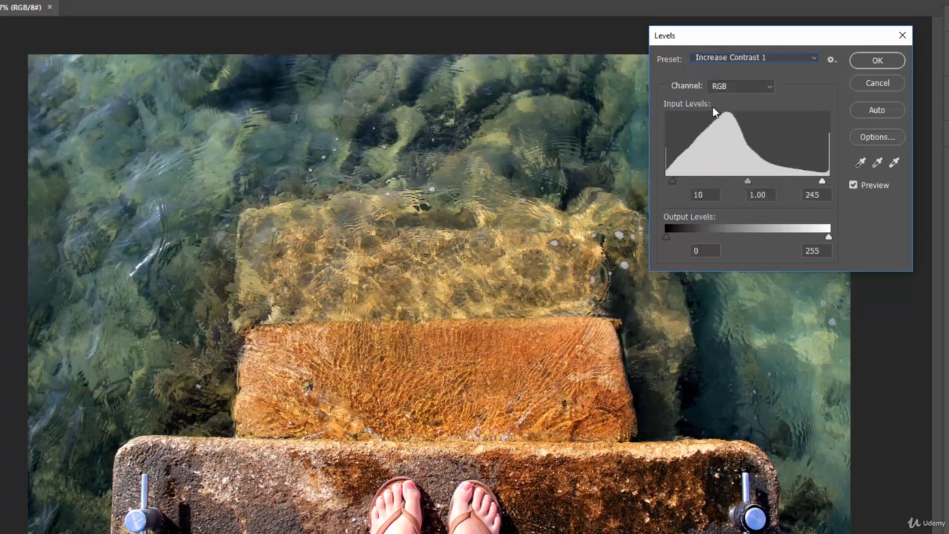
{"action": "left_click", "coordinate": [720, 57]}
{"action": "left_click", "coordinate": [723, 115]}
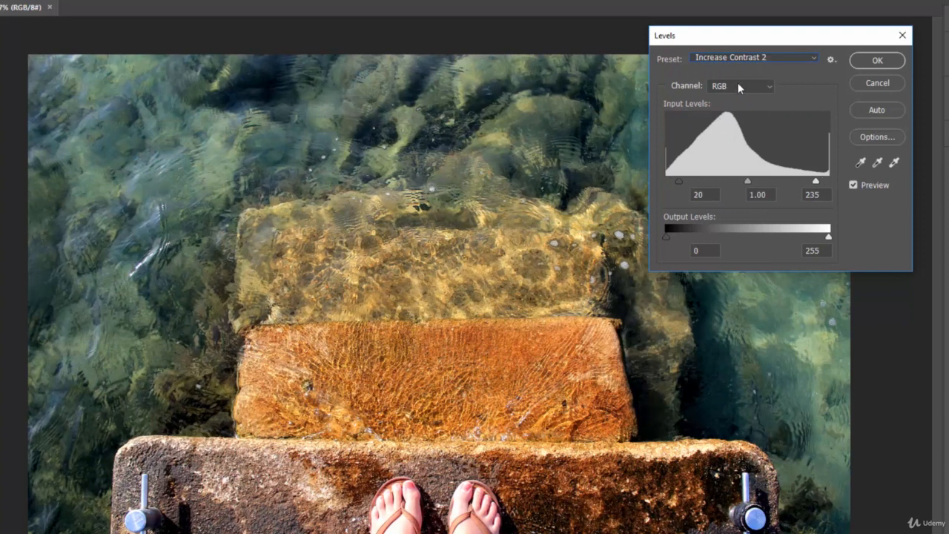
{"action": "left_click", "coordinate": [739, 59]}
{"action": "left_click", "coordinate": [723, 126]}
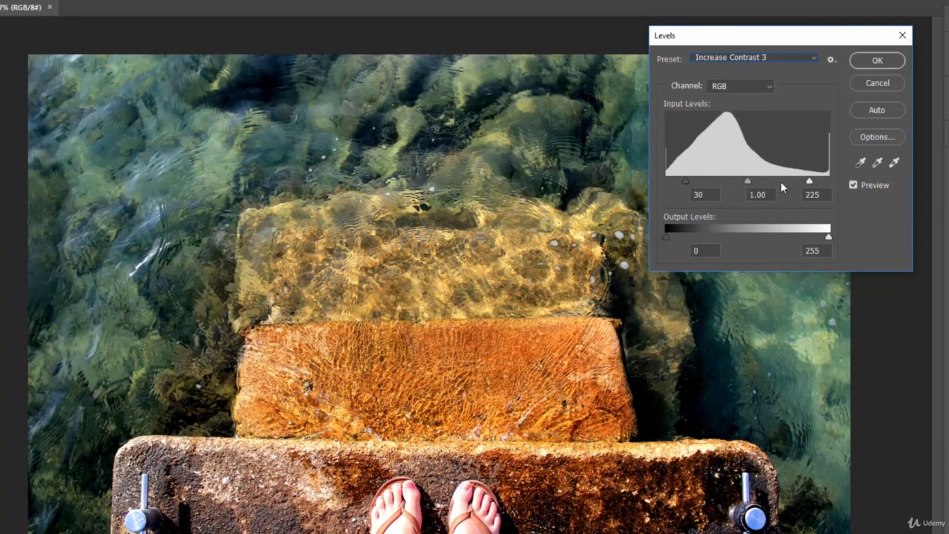
{"action": "left_click", "coordinate": [745, 56]}
{"action": "left_click", "coordinate": [745, 57]}
{"action": "left_click", "coordinate": [741, 51]}
{"action": "left_click", "coordinate": [740, 69]}
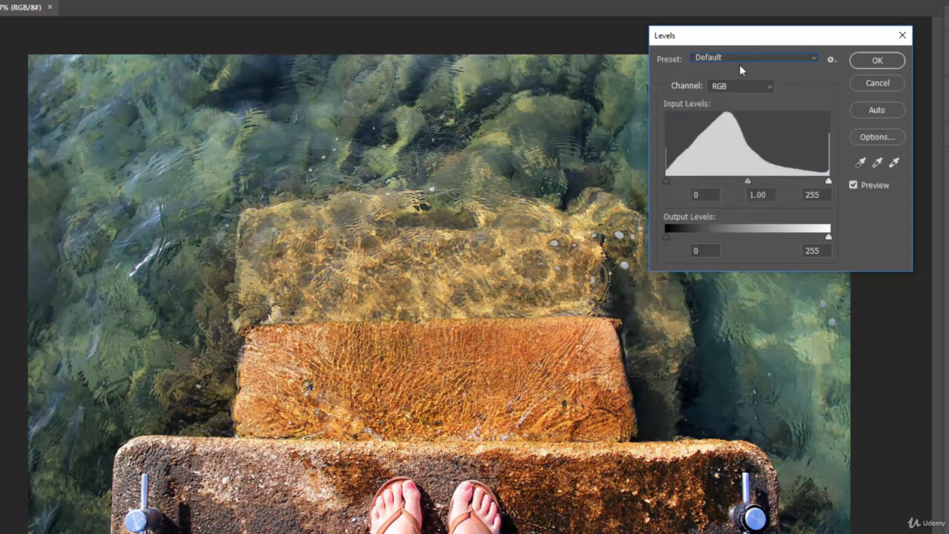
Step: Look through the Levels presets, keeping Default, and view the Auto Color Correction options without applying them
{"action": "left_click", "coordinate": [712, 57]}
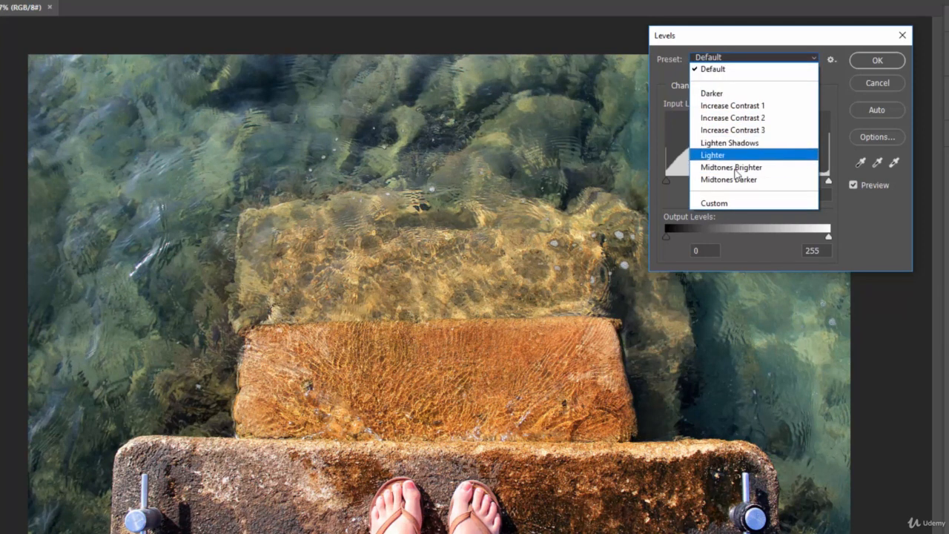
{"action": "left_click", "coordinate": [718, 68]}
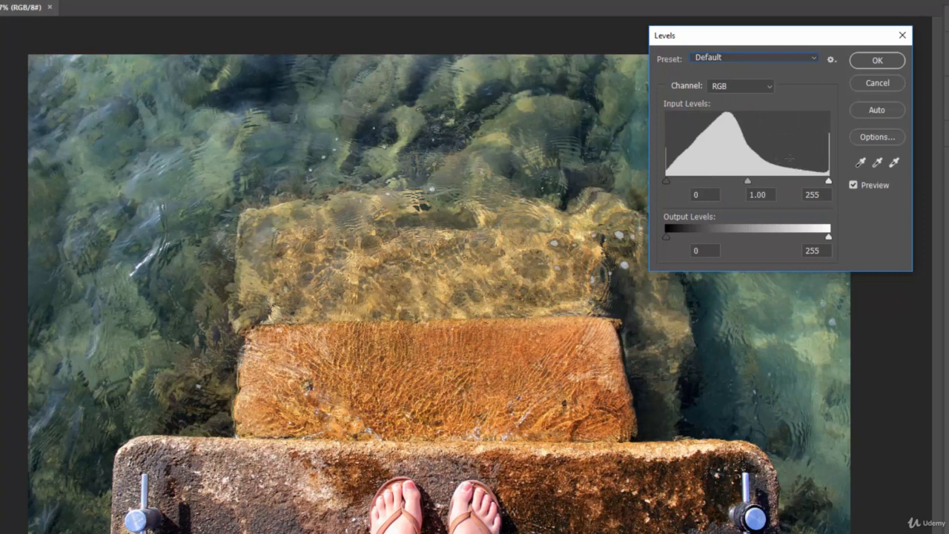
{"action": "left_click", "coordinate": [877, 137]}
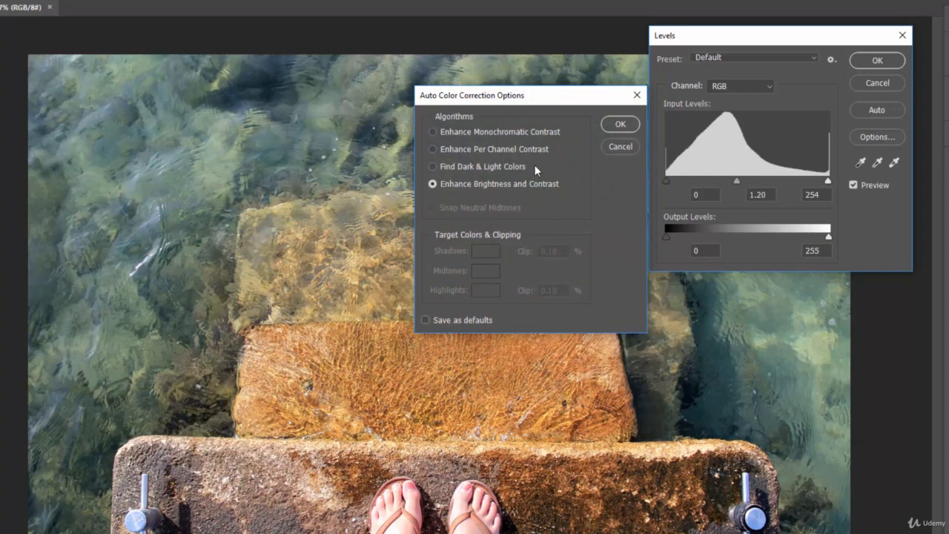
{"action": "left_click", "coordinate": [626, 147]}
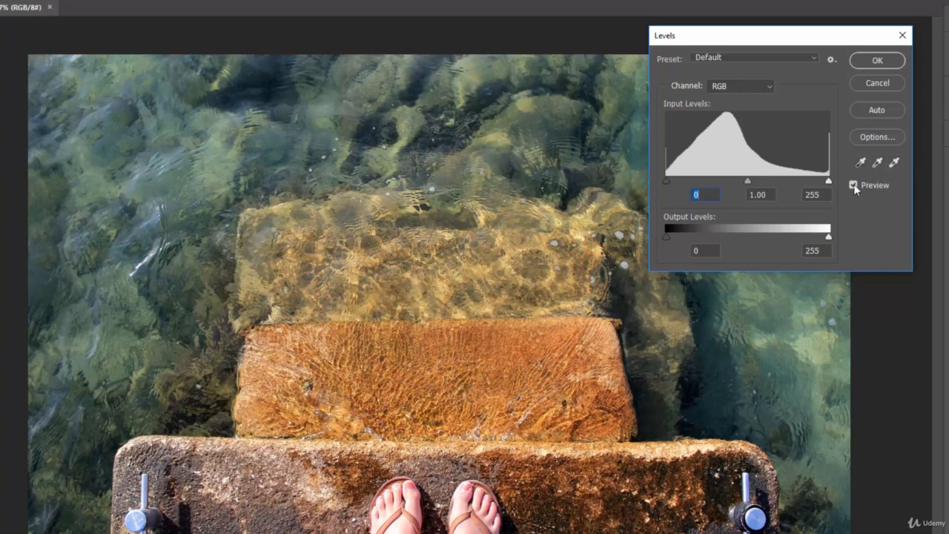
Step: Examine the histogram of the Green channel and that of the Red channel
{"action": "left_click", "coordinate": [719, 85]}
{"action": "left_click", "coordinate": [718, 121]}
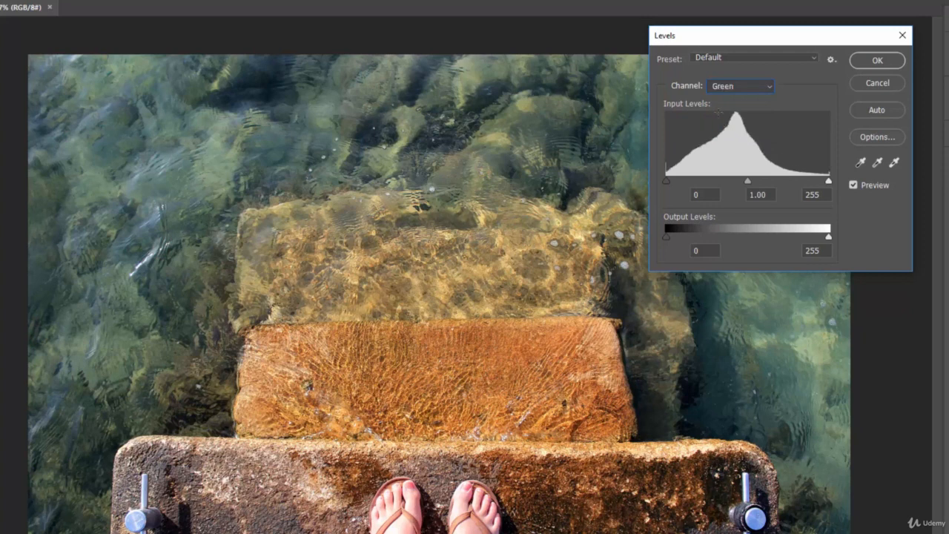
{"action": "left_click", "coordinate": [720, 83]}
{"action": "left_click", "coordinate": [717, 109]}
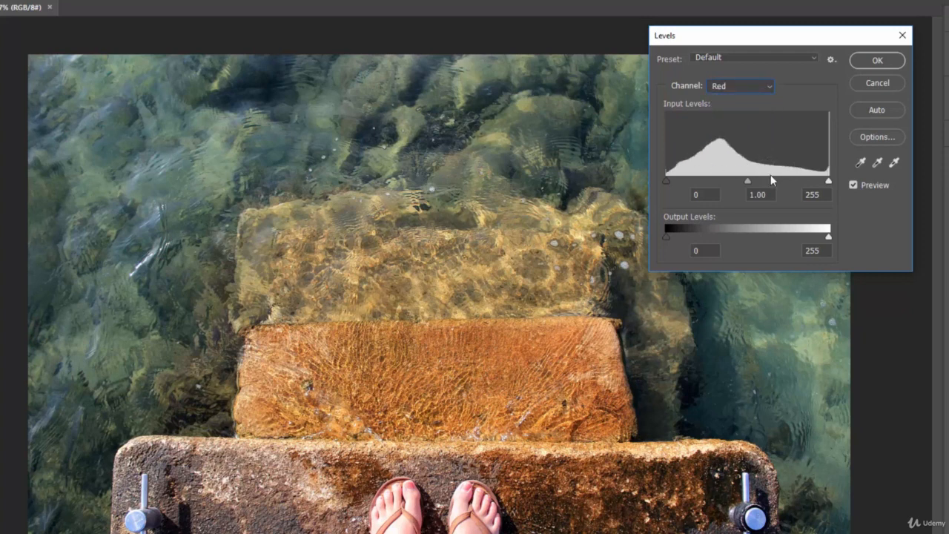
Step: Try shifting the Red channel's highlight and shadow input levels, restore them, and return to the RGB channel
{"action": "mouse_move", "coordinate": [829, 184]}
{"action": "left_mouse_down"}
{"action": "mouse_move", "coordinate": [791, 186]}
{"action": "mouse_move", "coordinate": [827, 182]}
{"action": "left_mouse_up"}
{"action": "mouse_move", "coordinate": [666, 181]}
{"action": "left_mouse_down"}
{"action": "mouse_move", "coordinate": [703, 180]}
{"action": "mouse_move", "coordinate": [659, 181]}
{"action": "left_mouse_up"}
{"action": "left_click", "coordinate": [708, 87]}
{"action": "left_click", "coordinate": [716, 95]}
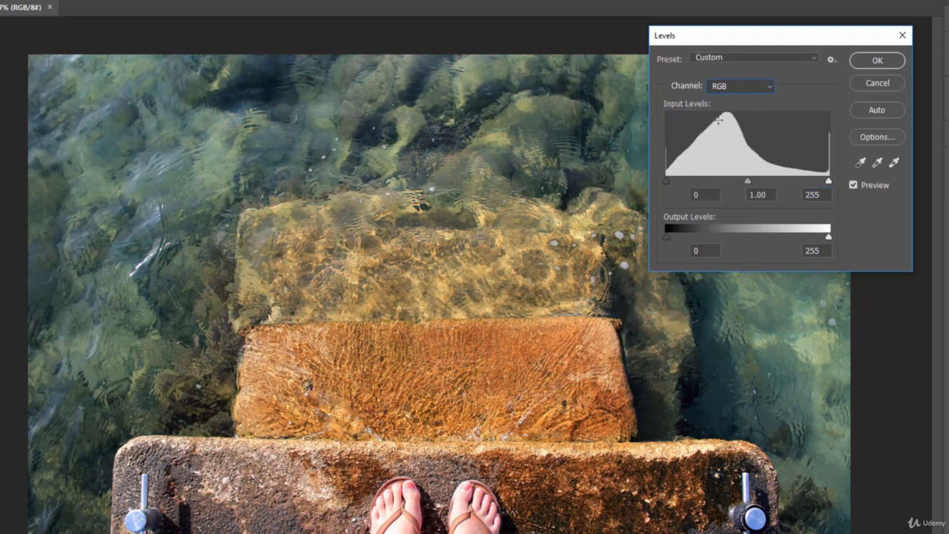